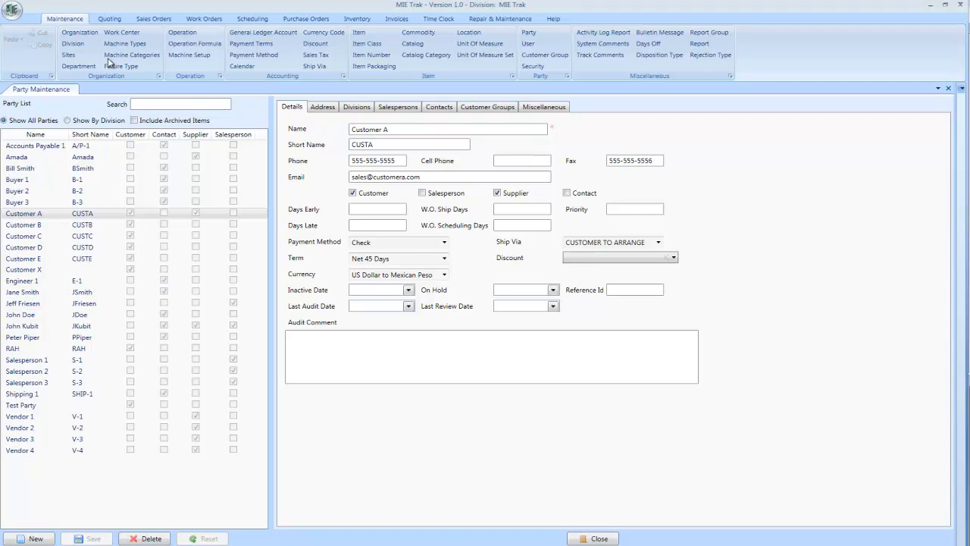
Examine the contact, scheduling, payment and audit fields on Customer A's details
click(69, 24)
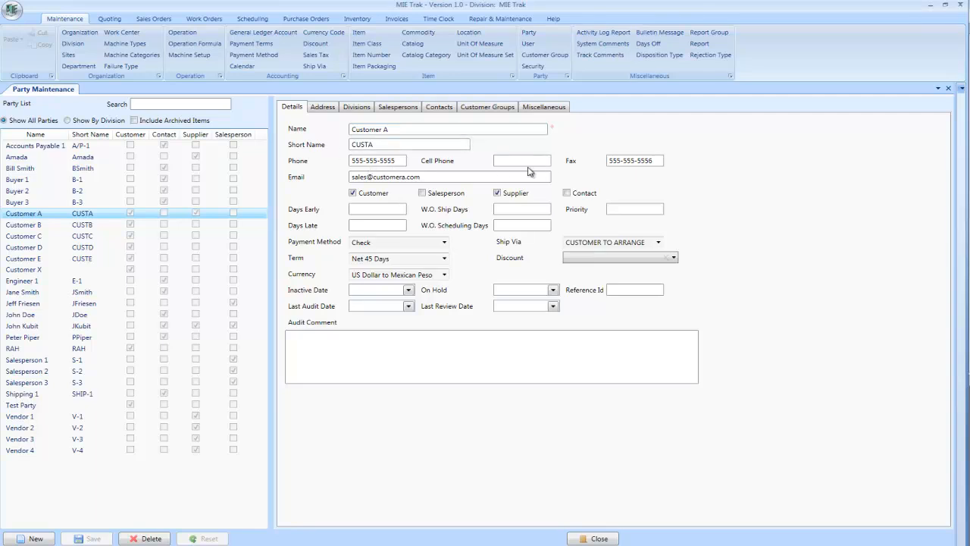
drag(434, 176, 326, 179)
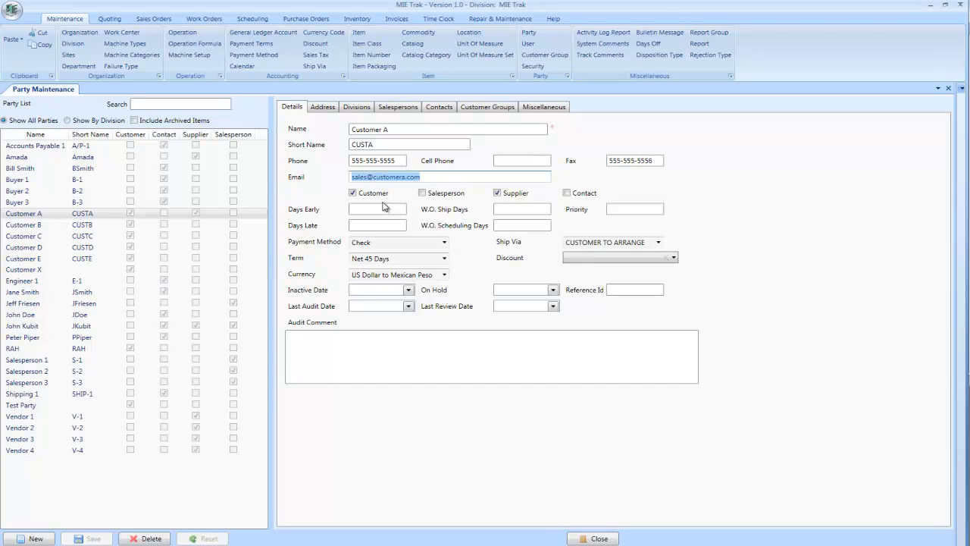
click(372, 209)
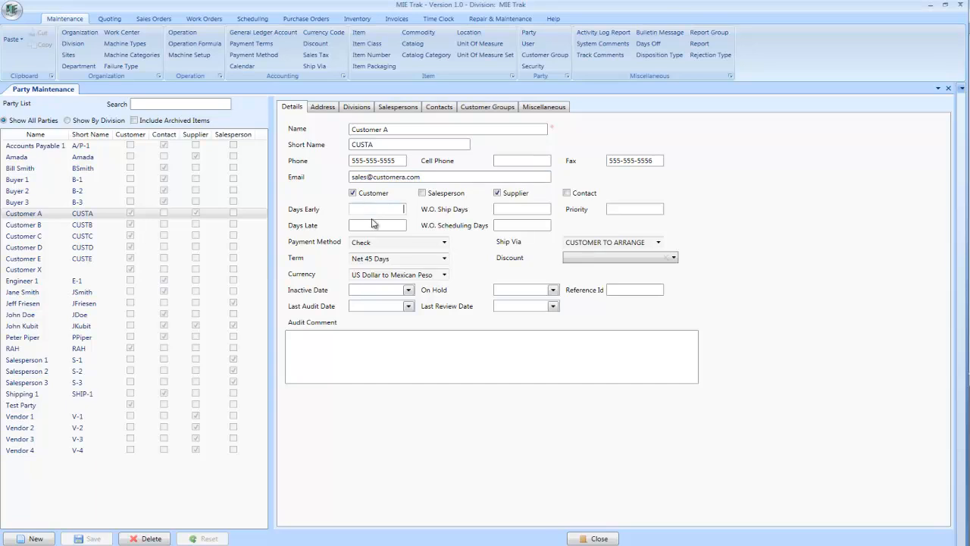
click(371, 224)
click(444, 242)
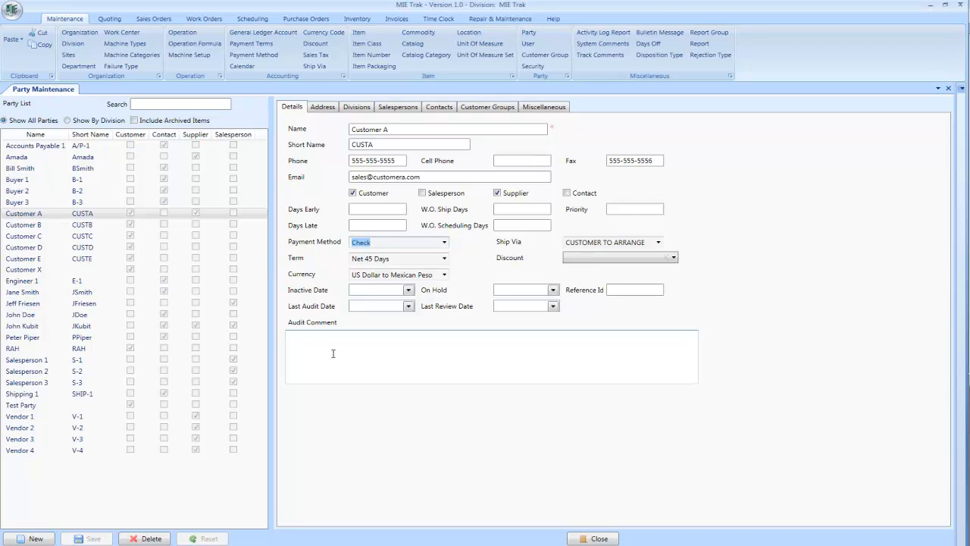
click(311, 343)
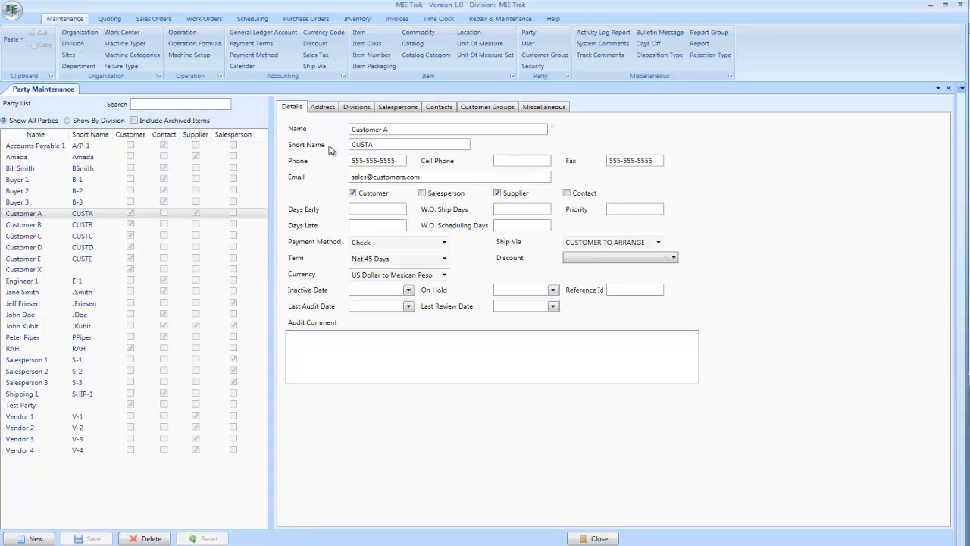
Change Customer A's billing address type to Billing & Shipping, make it the default shipping address, and save it
click(324, 108)
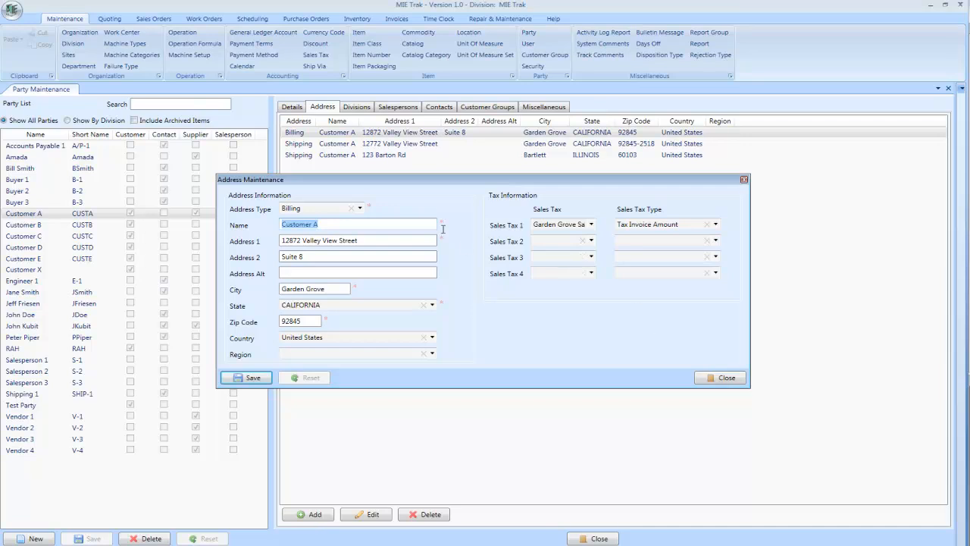
drag(417, 182, 422, 149)
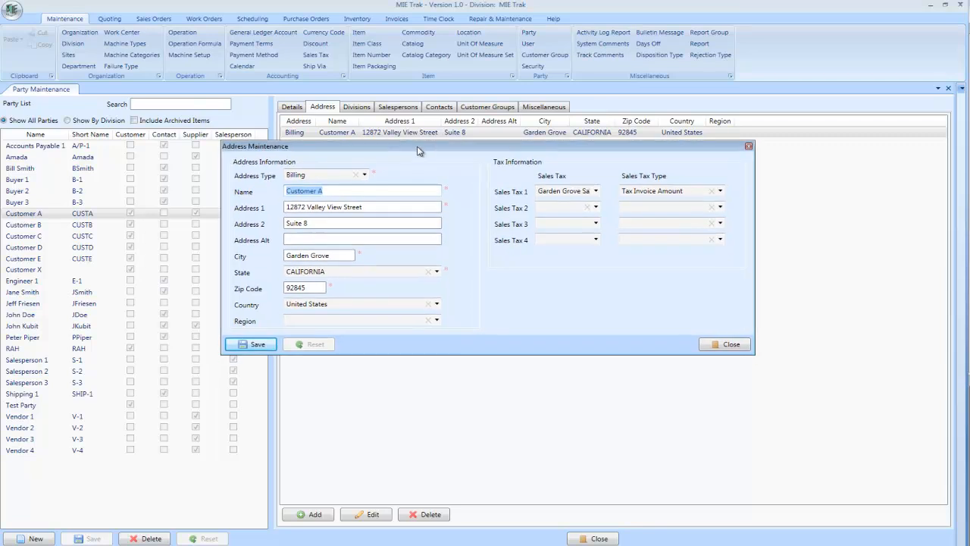
click(363, 176)
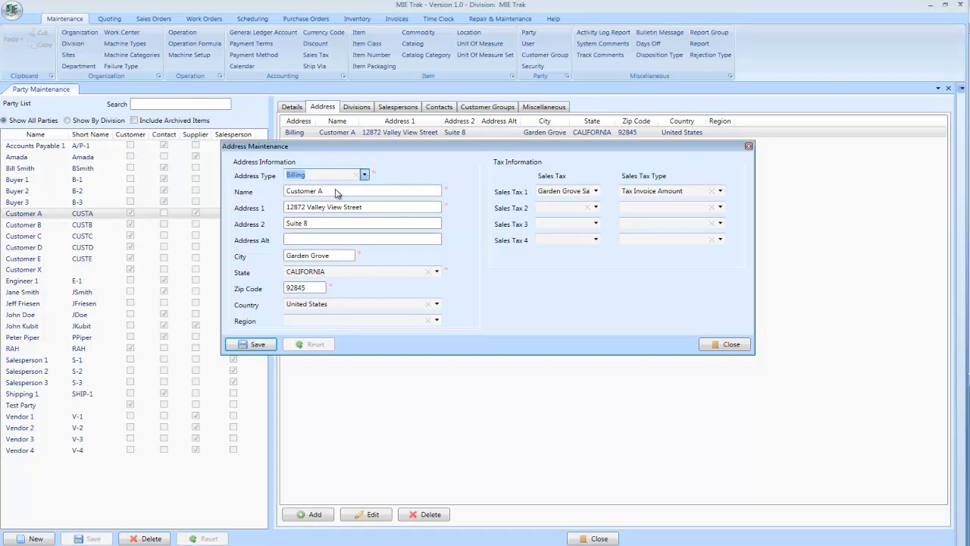
key(Down)
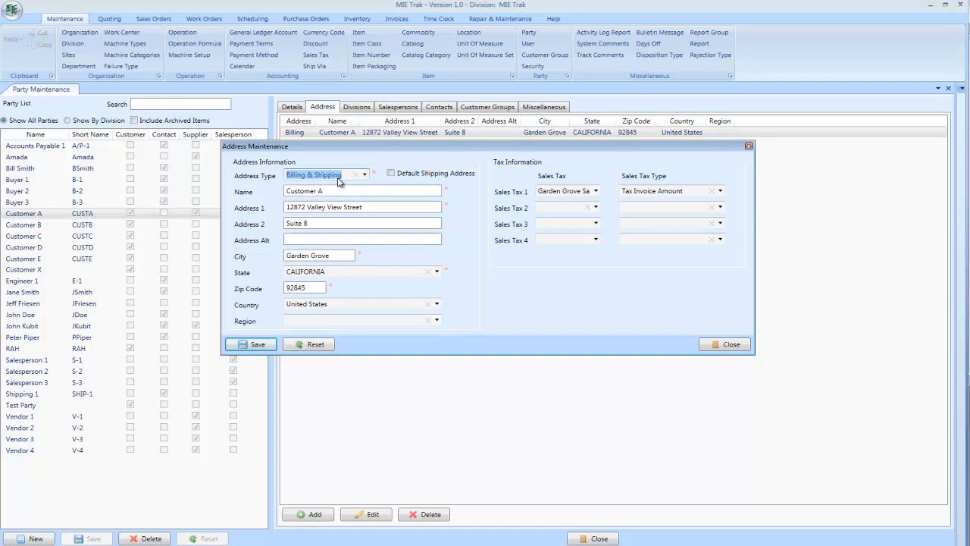
click(391, 173)
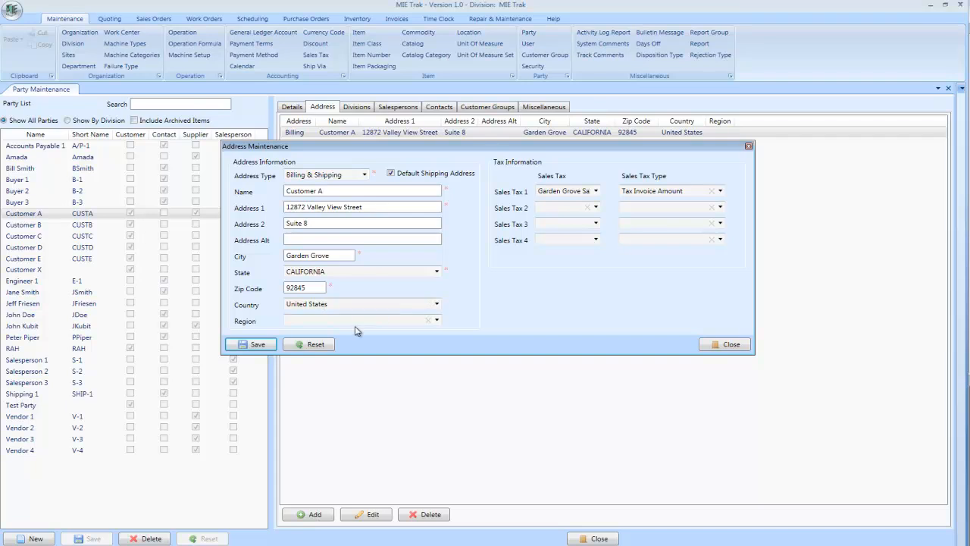
click(436, 320)
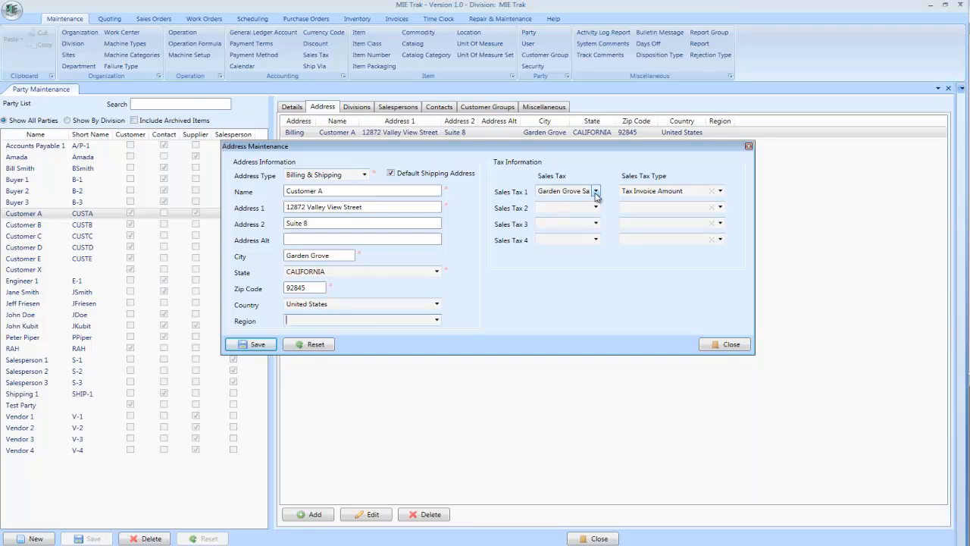
click(720, 192)
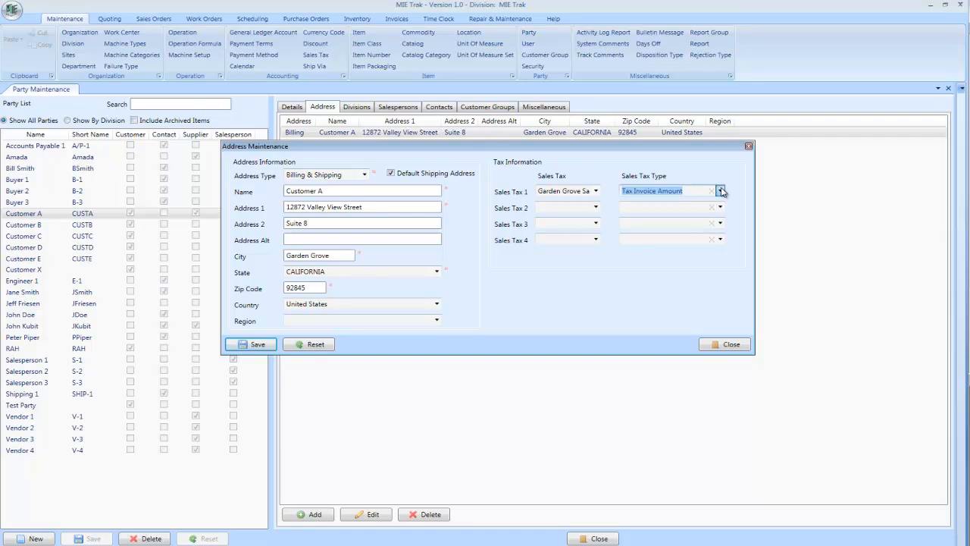
click(720, 347)
click(721, 347)
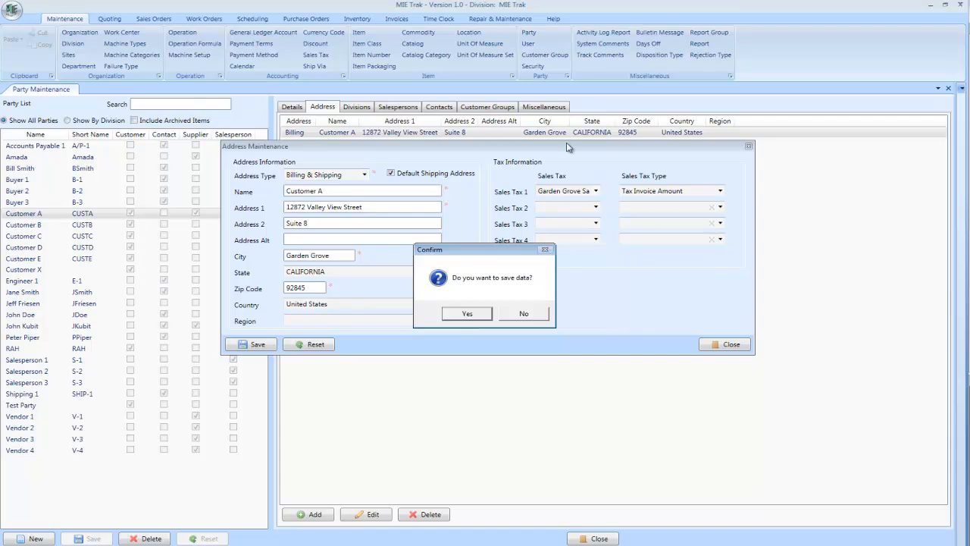
key(Return)
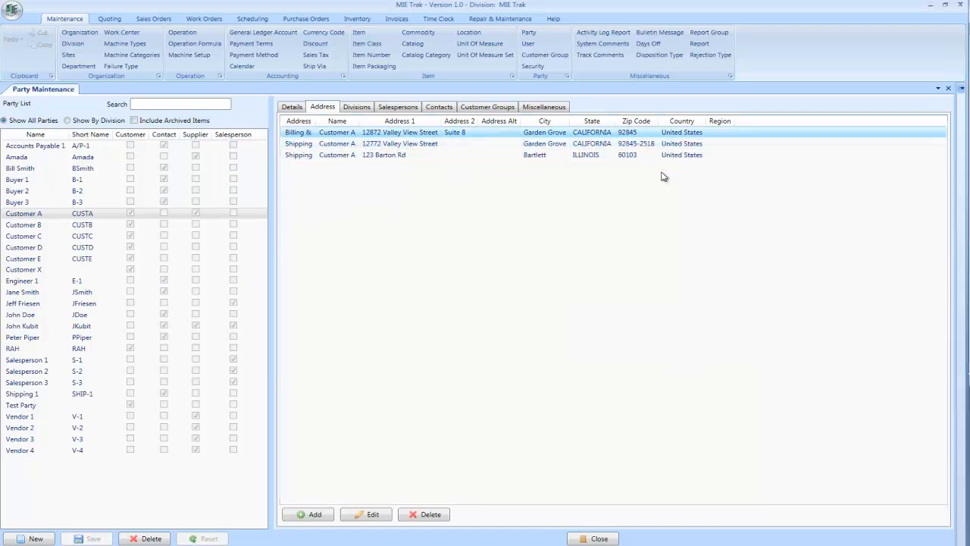
Review the party's divisions and assigned salespersons, opening the add-salesperson dialog and closing it unsaved
click(323, 135)
click(357, 110)
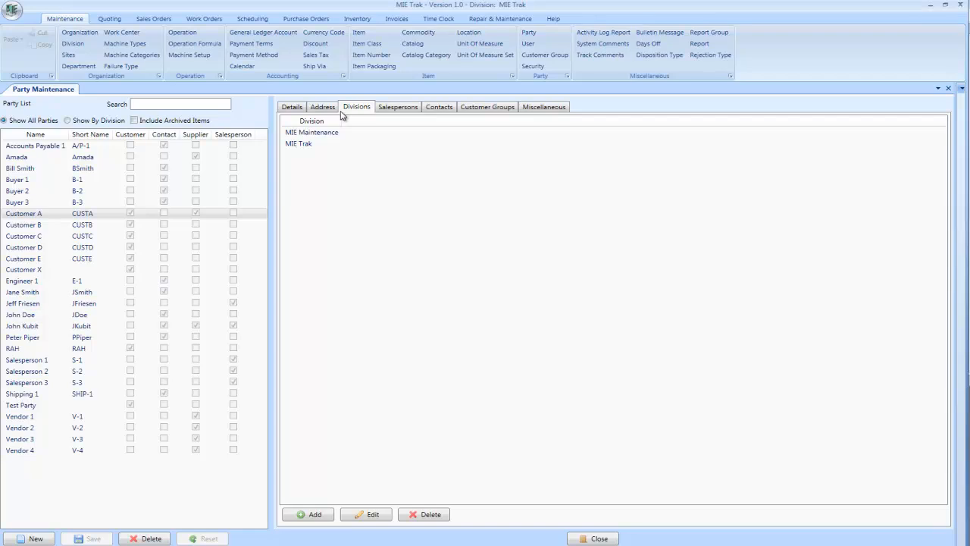
click(391, 112)
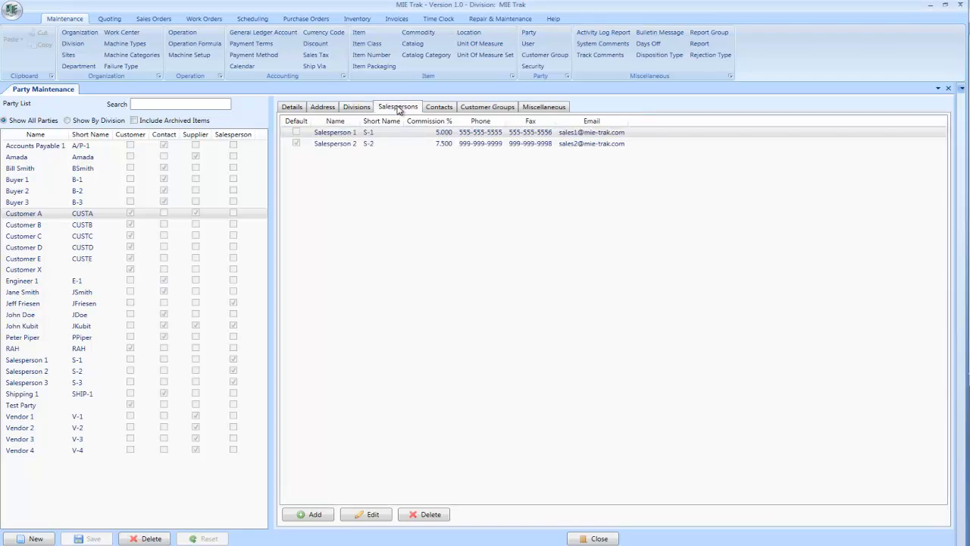
click(324, 516)
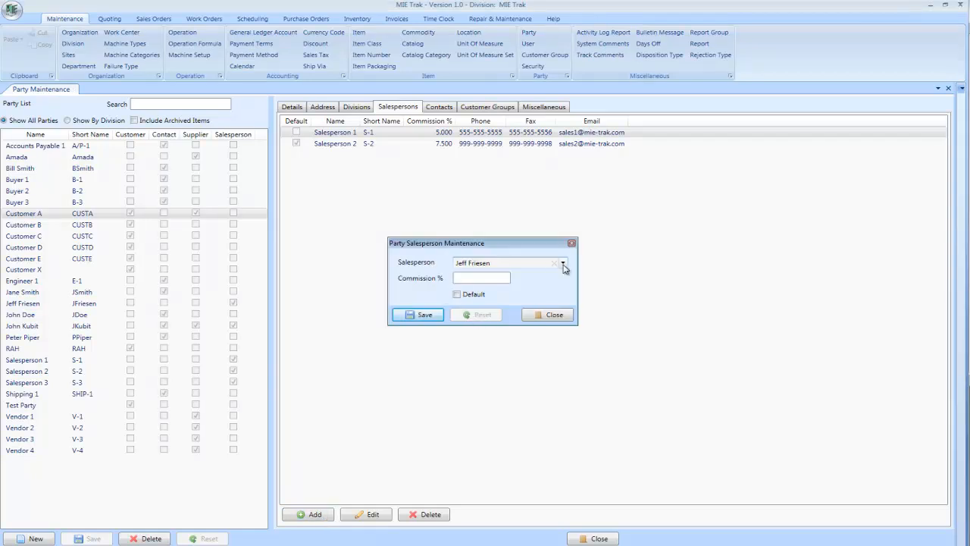
click(543, 318)
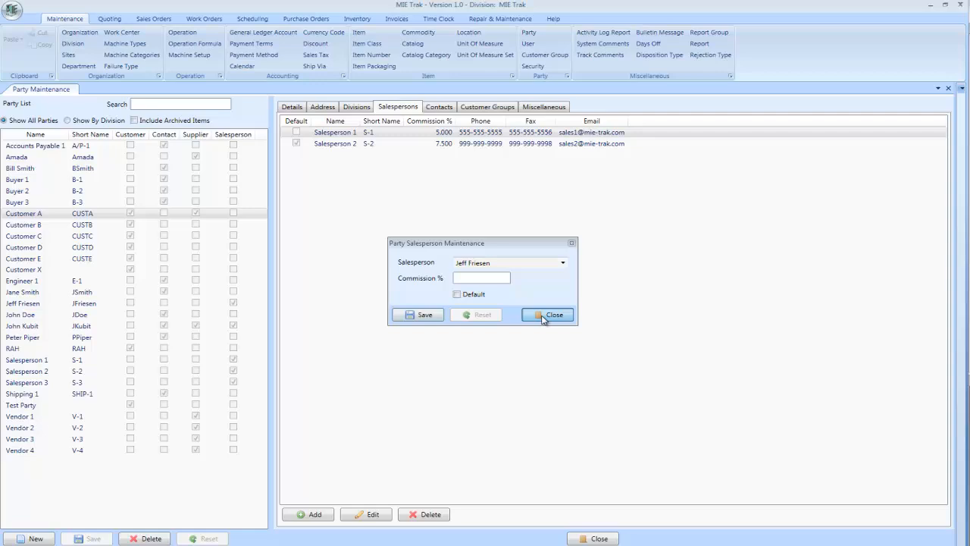
Mark Customer A as a salesperson on its details and save the party
click(292, 106)
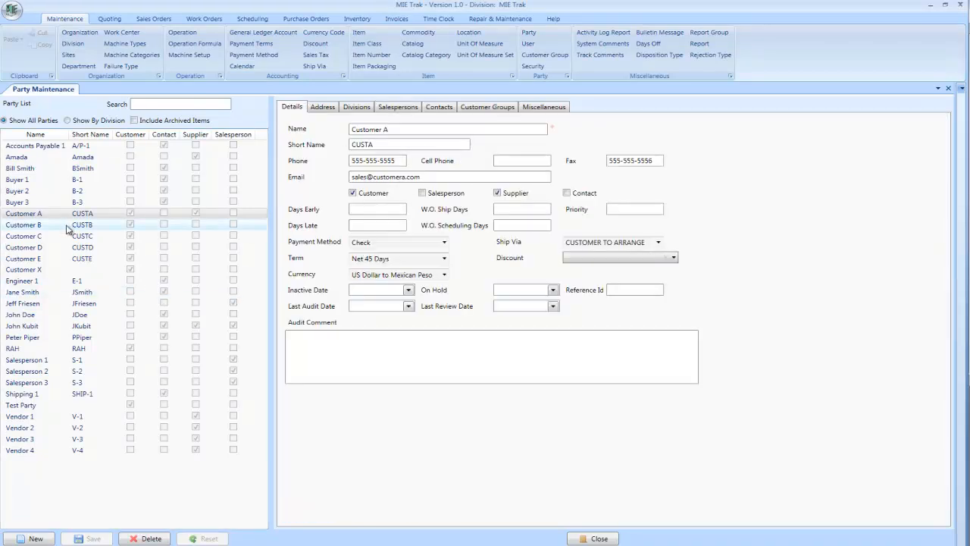
click(422, 193)
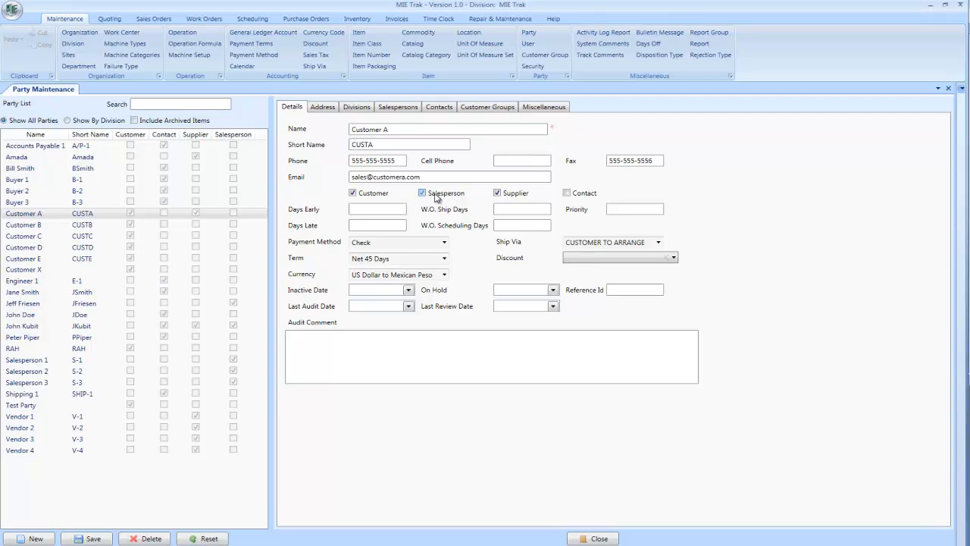
click(423, 194)
click(95, 539)
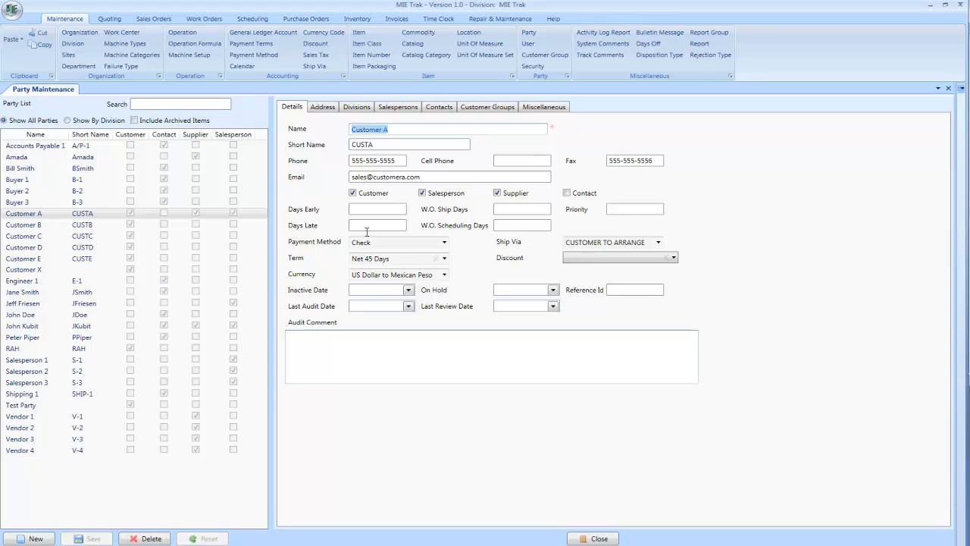
Open Salesperson 1's commission entry for inspection and close it without changes
click(400, 107)
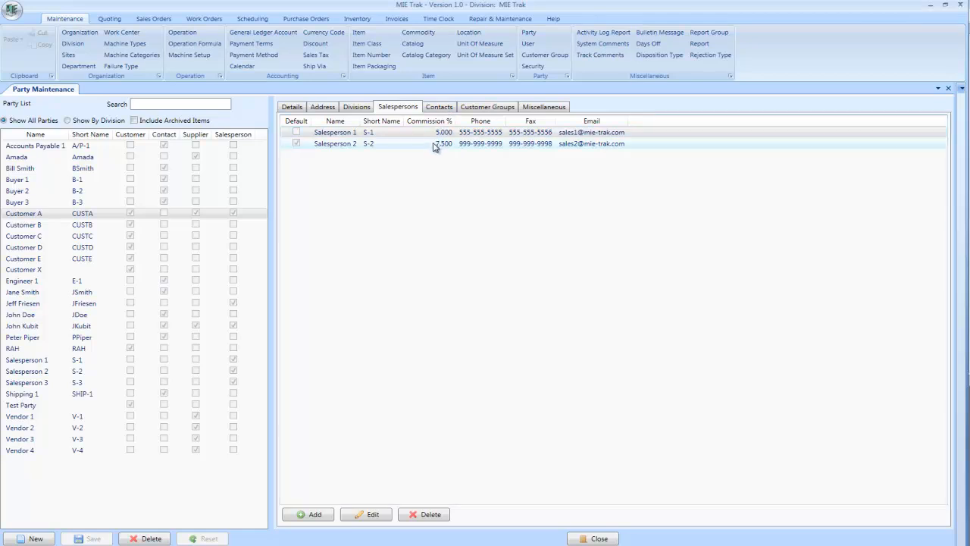
double_click(439, 134)
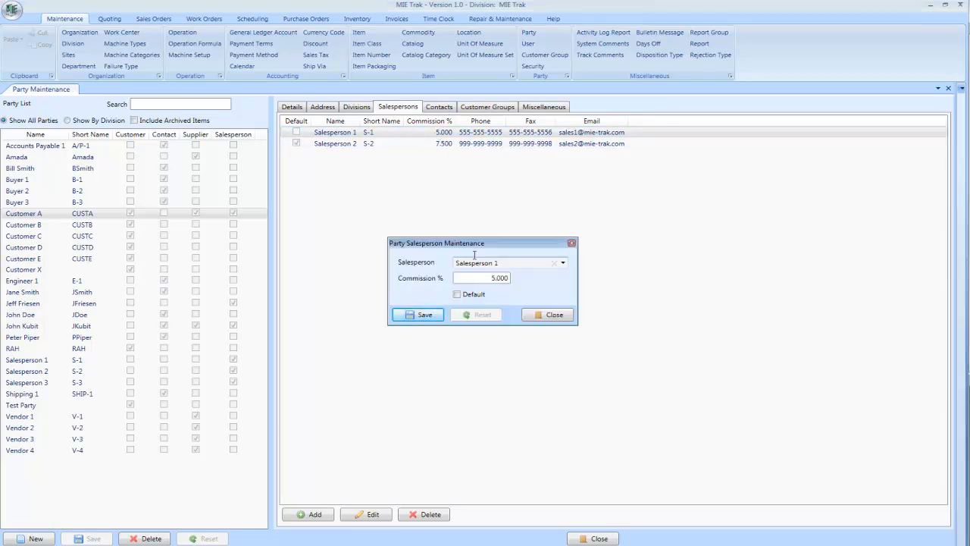
drag(488, 278, 522, 279)
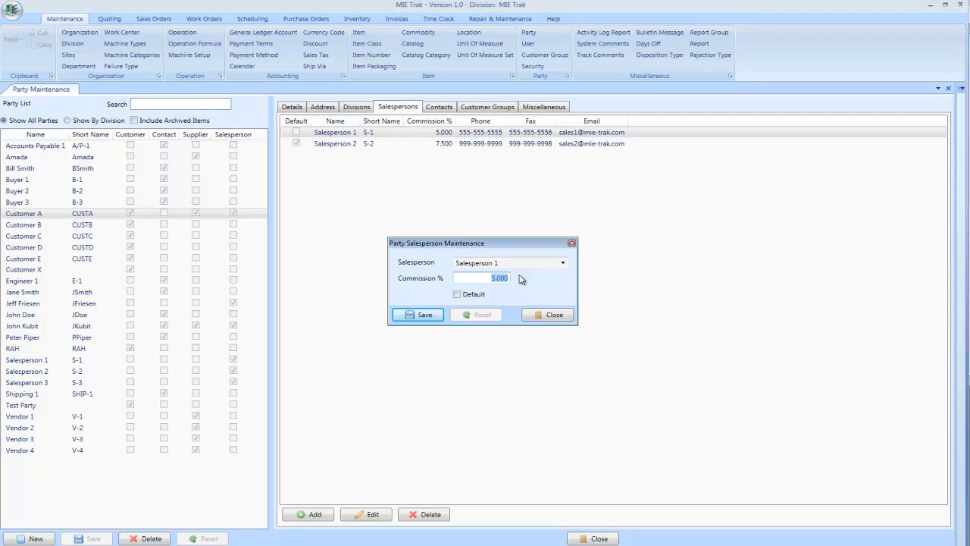
click(543, 315)
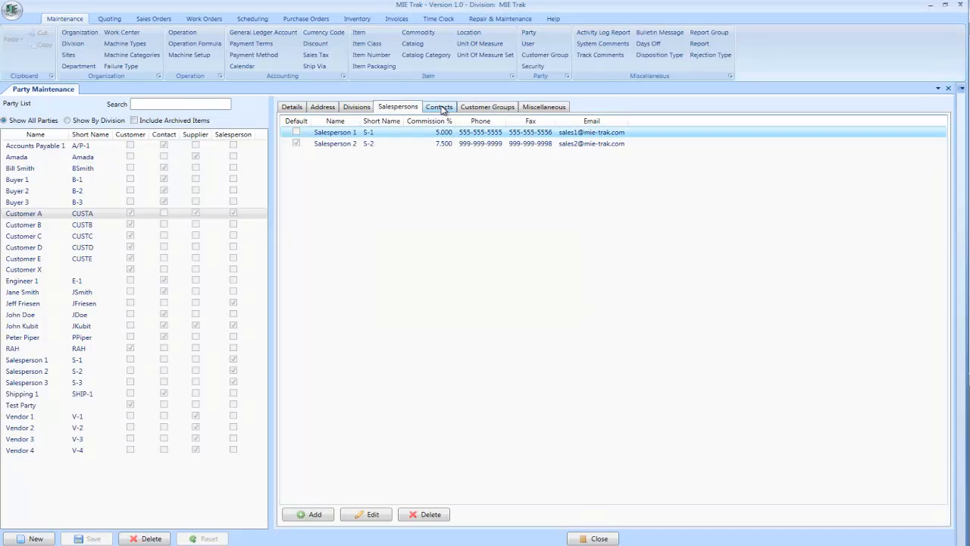
Look through the party's contacts, customer groups and miscellaneous certification settings, returning to the details
click(440, 106)
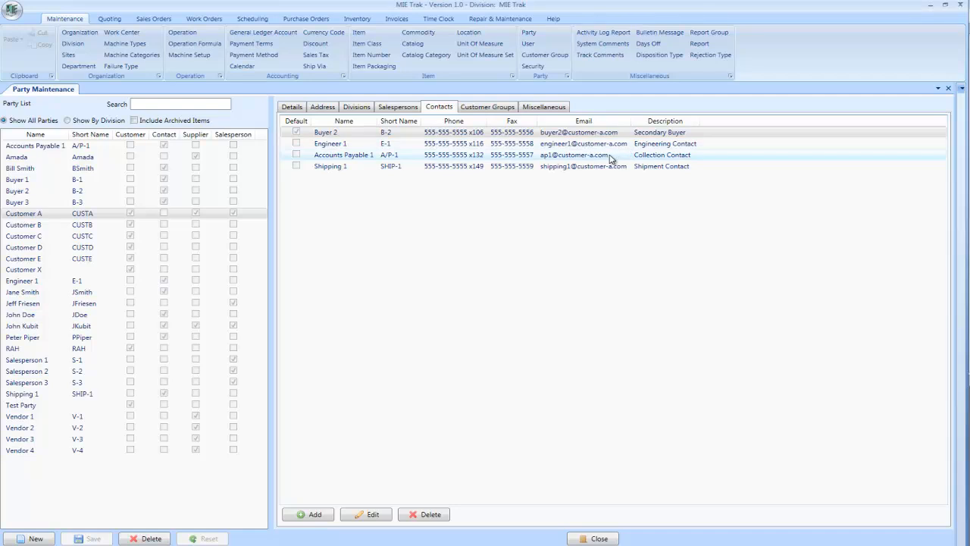
click(486, 108)
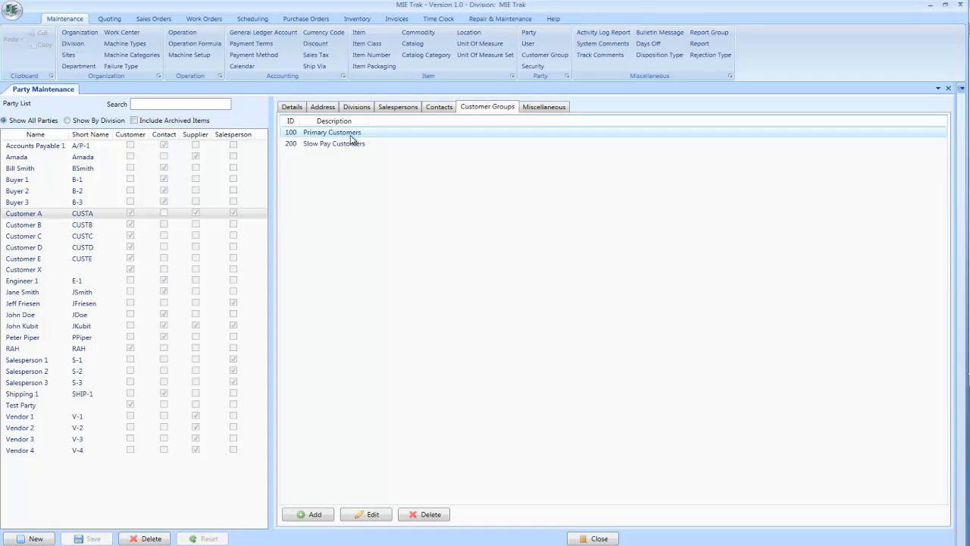
click(539, 107)
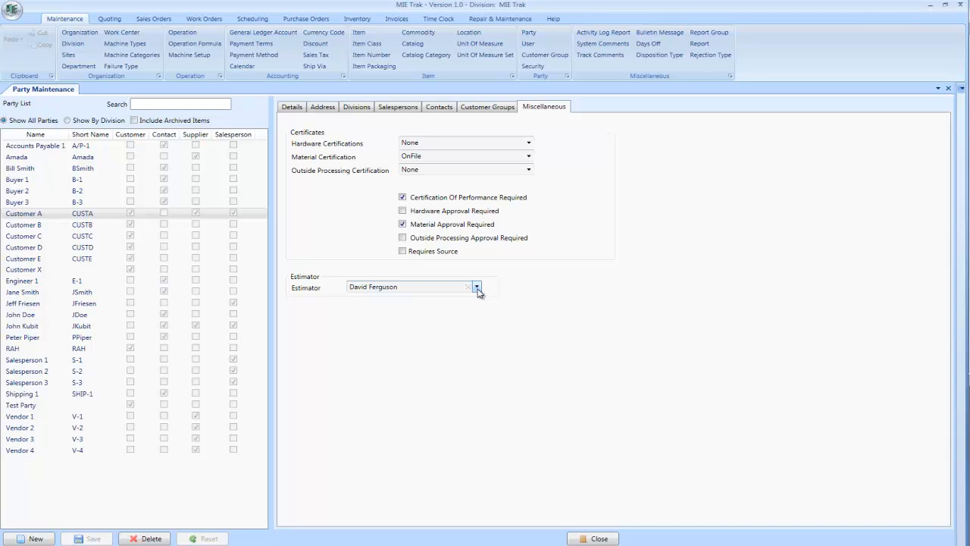
click(300, 111)
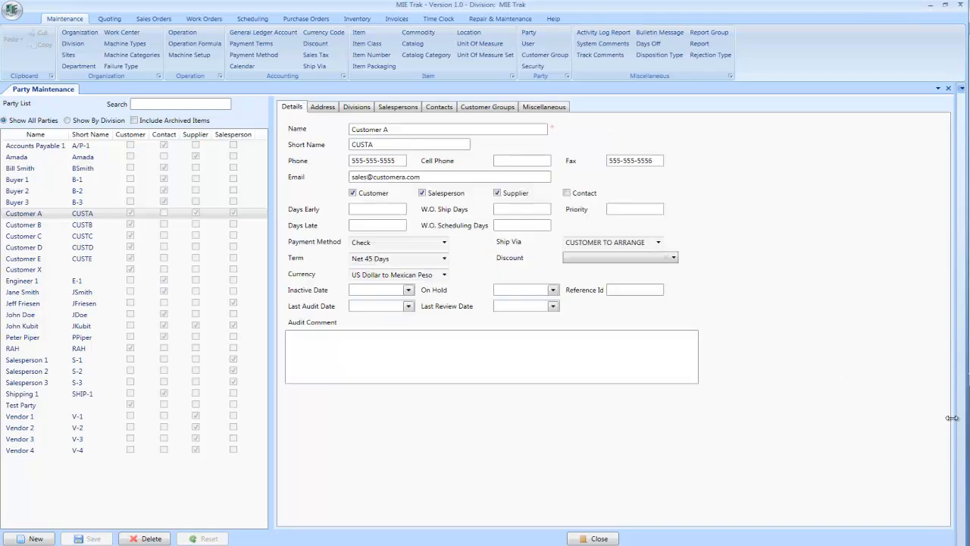